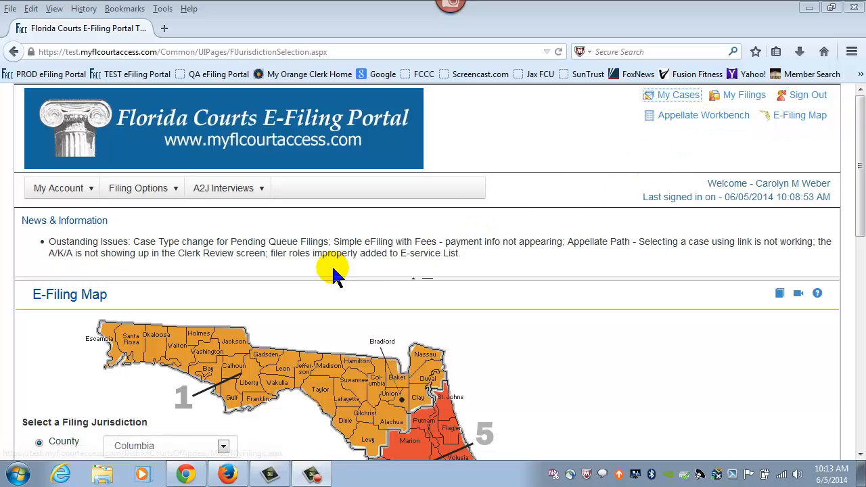
Open the Filing Options dropdown on the E-Filing Map page.
left_click(138, 190)
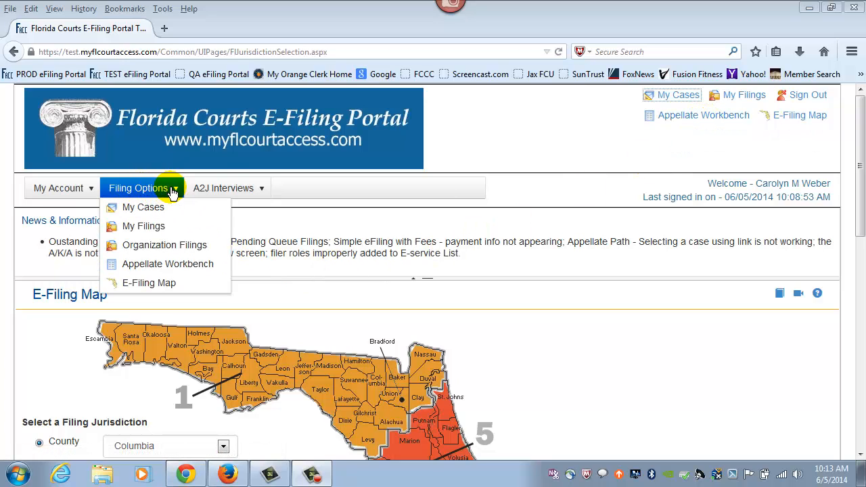
Go to the Appellate Workbench and scroll to see both saved Second District filings.
left_click(157, 265)
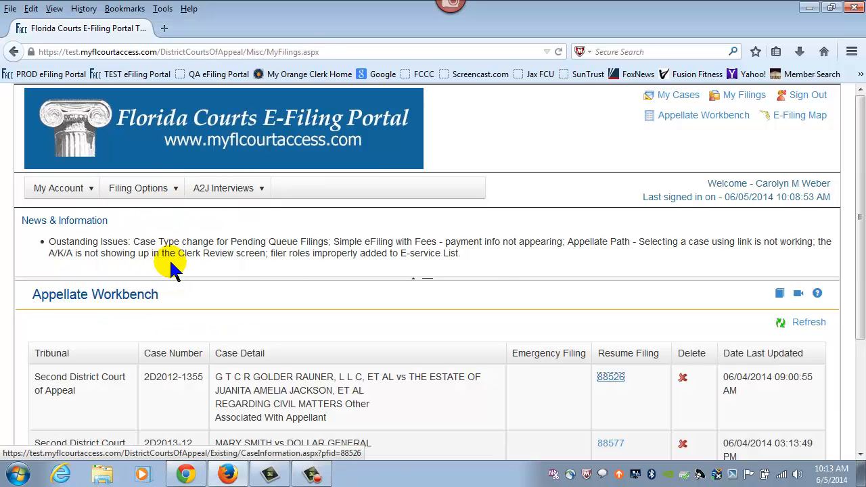
left_click_drag(857, 202, 860, 288)
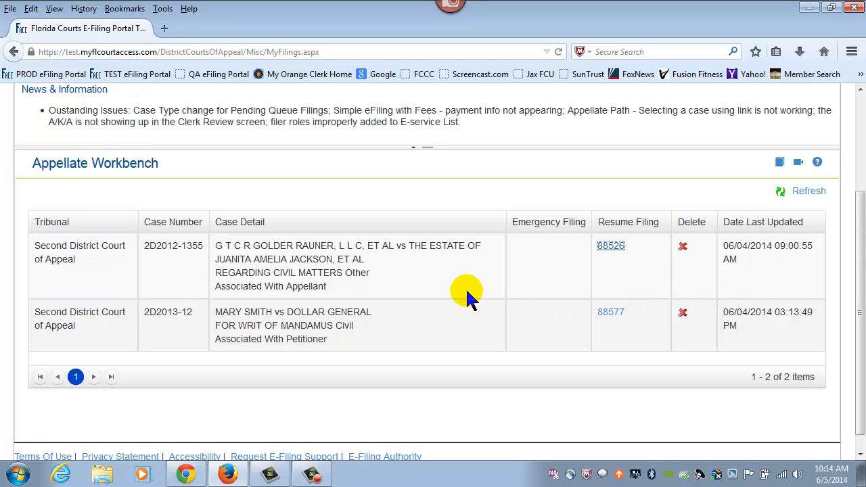
left_click(612, 246)
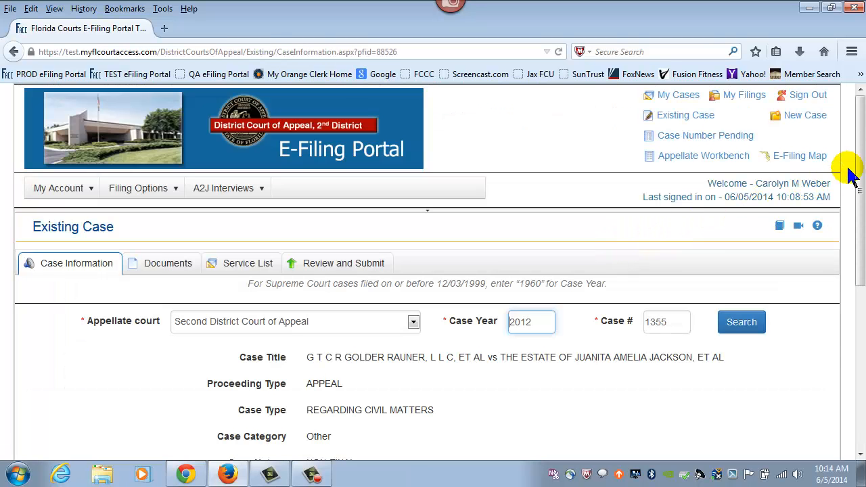
left_click_drag(859, 166, 860, 229)
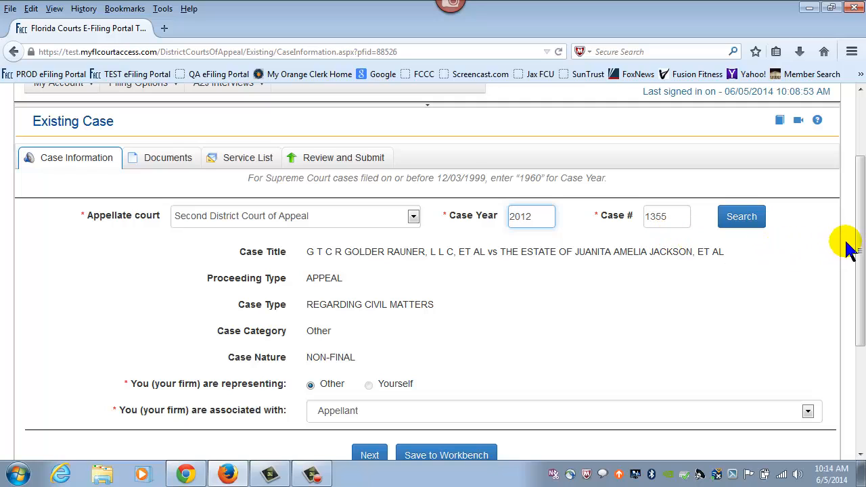
left_click_drag(854, 232, 860, 278)
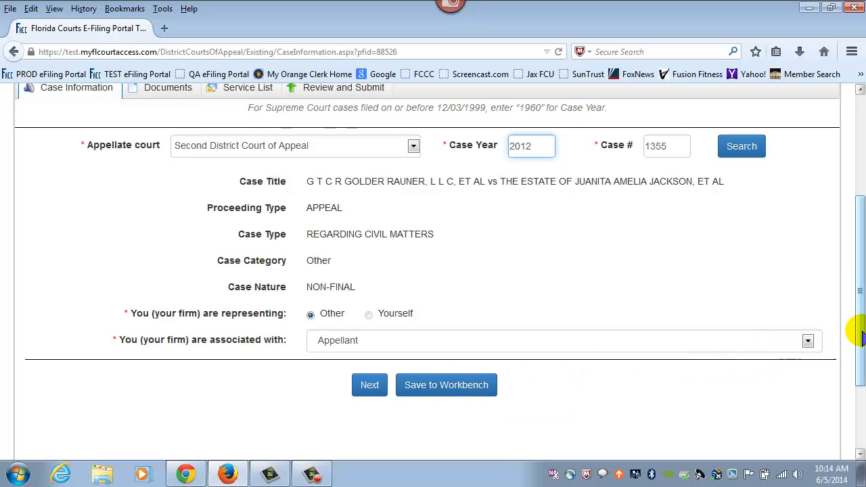
scroll(859, 311, "up", 1)
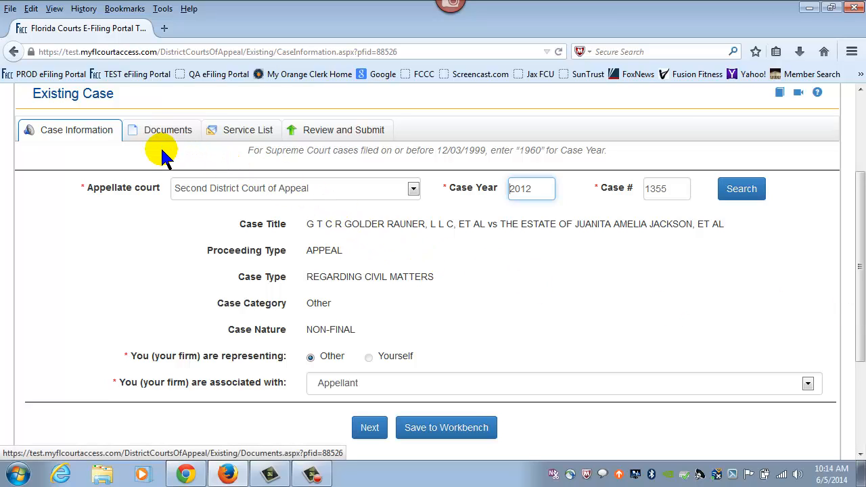
left_click(370, 428)
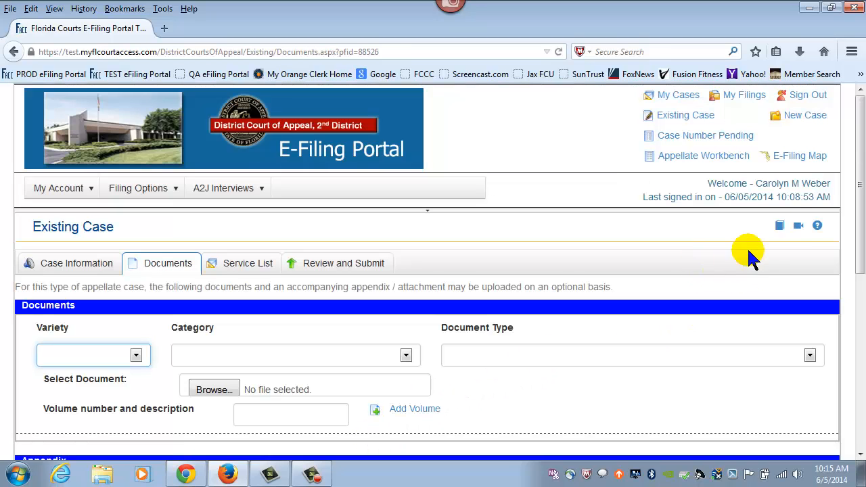
Classify the document as ORIGINAL, MOTIONS - ALL OTHER, MOTION FOR REVIEW, and browse for its file.
left_click_drag(859, 162, 856, 239)
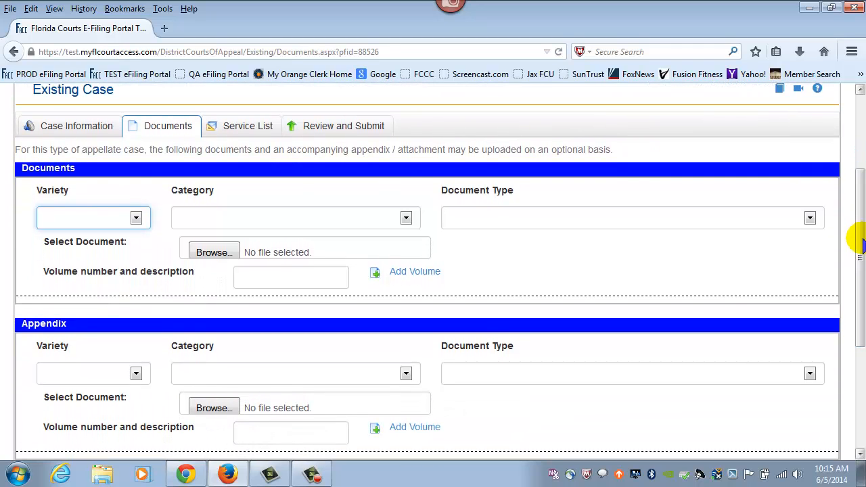
left_click(133, 221)
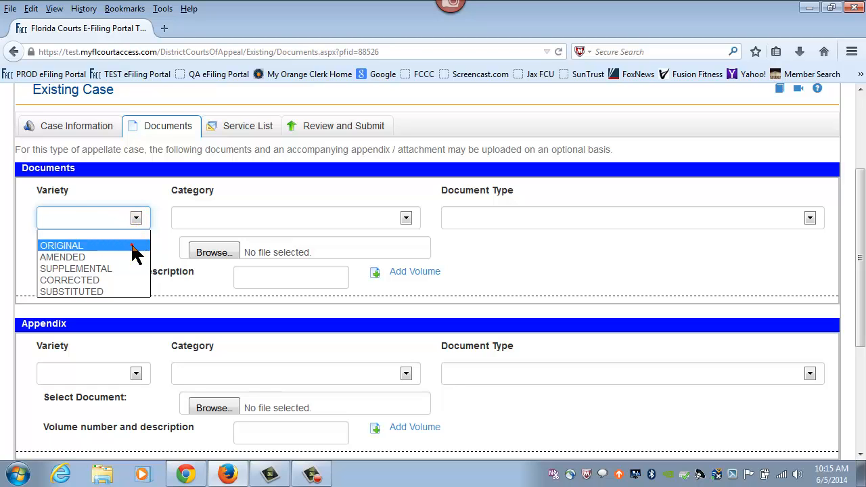
left_click(134, 246)
left_click(406, 219)
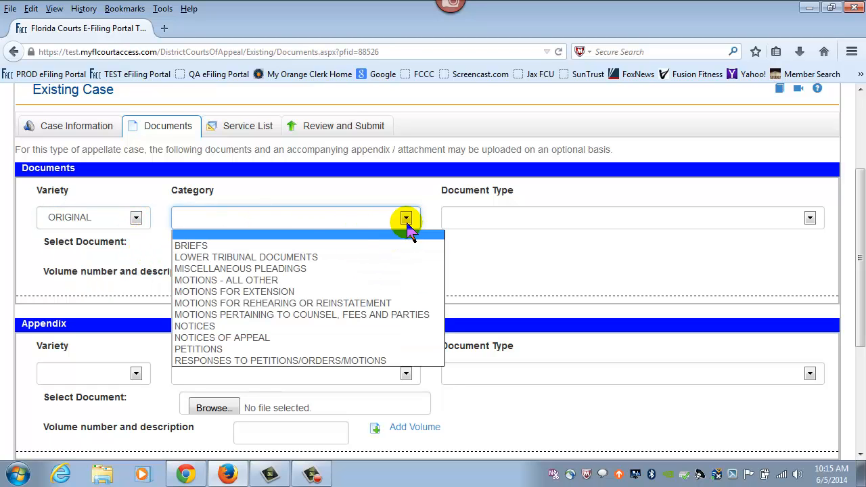
left_click(302, 279)
left_click(710, 220)
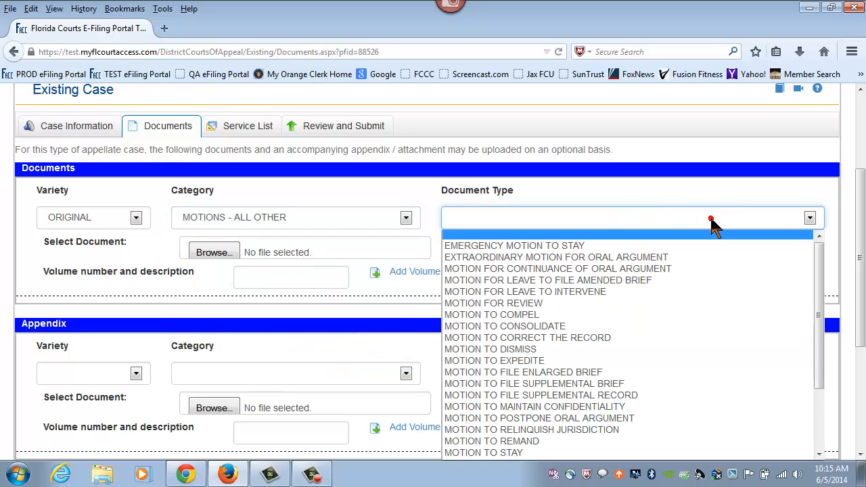
left_click(570, 306)
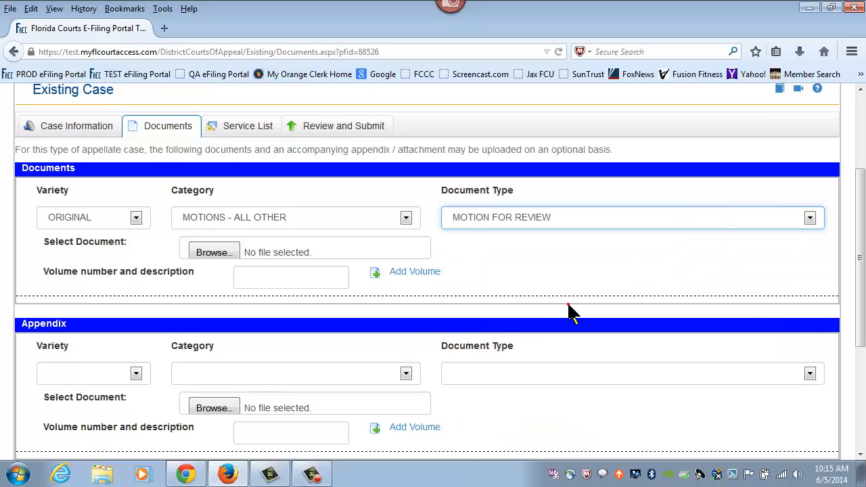
left_click(216, 253)
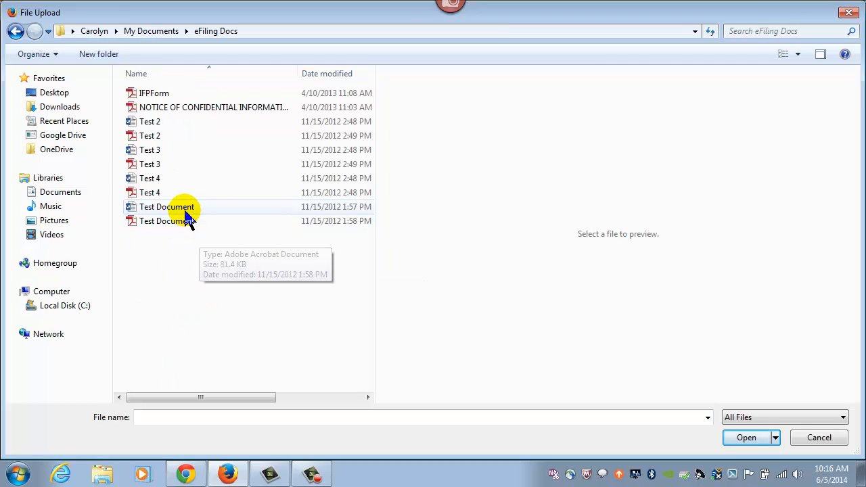
Attach Test Document.pdf as the Motion for Review.
left_click(188, 226)
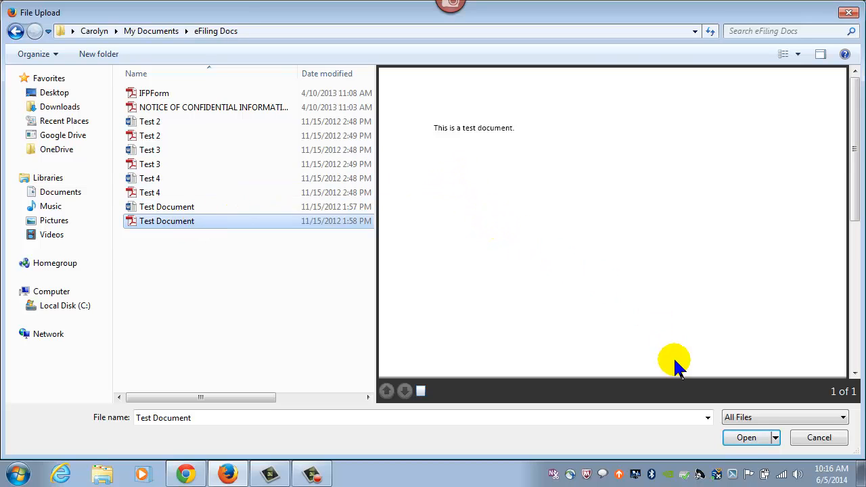
left_click(744, 438)
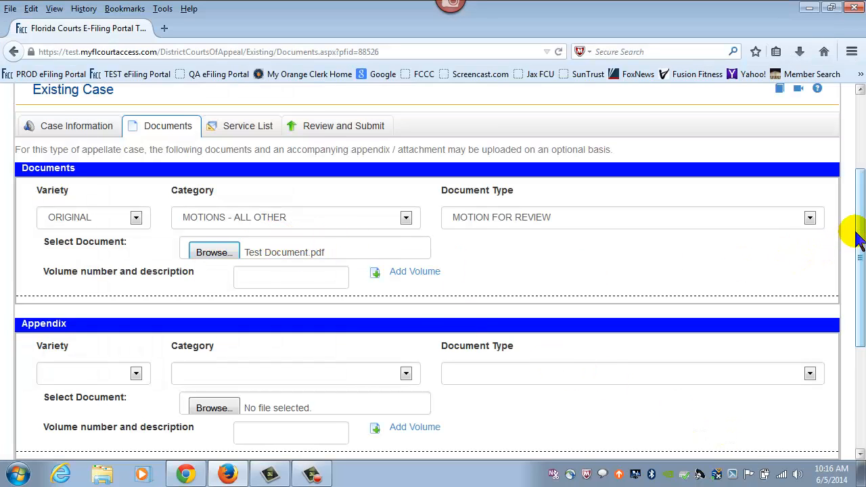
left_click_drag(857, 238, 859, 273)
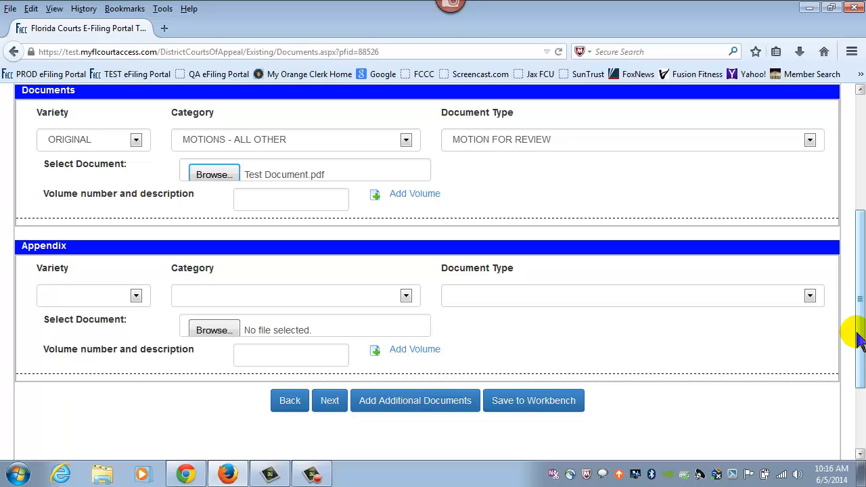
left_click_drag(860, 332, 860, 243)
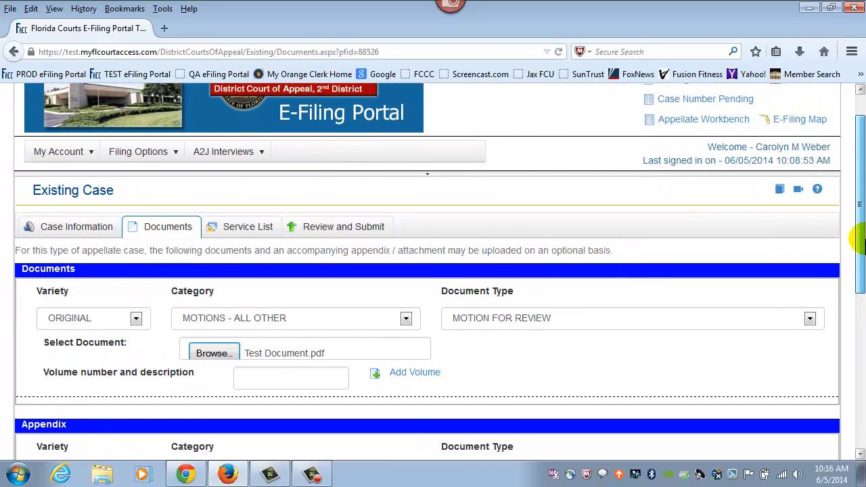
scroll(859, 240, "down", 2)
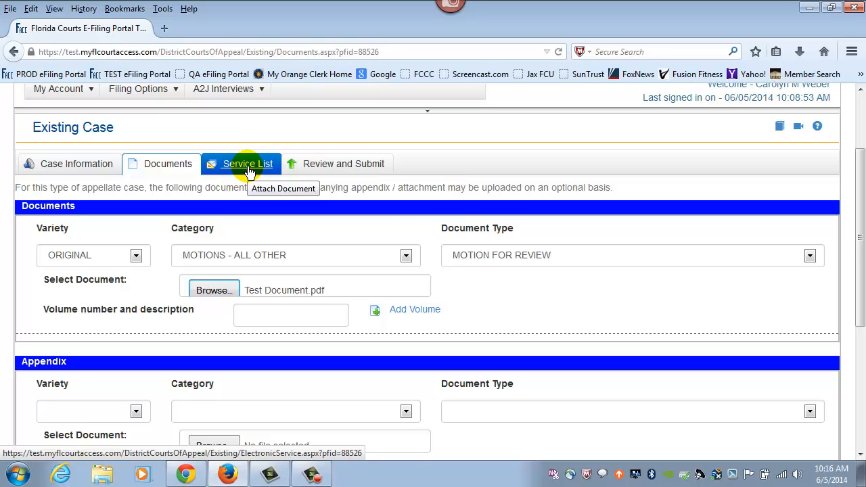
left_click_drag(859, 230, 858, 288)
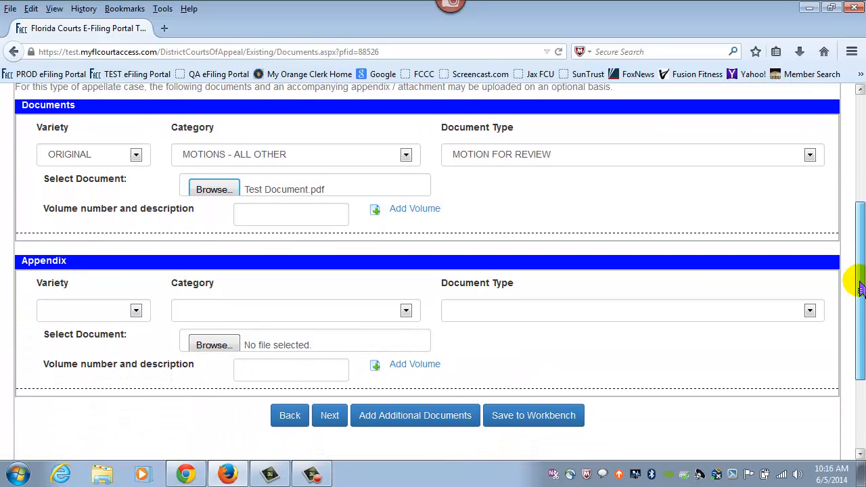
Move to the service list step and read the recipient icons' tooltips.
left_click(331, 415)
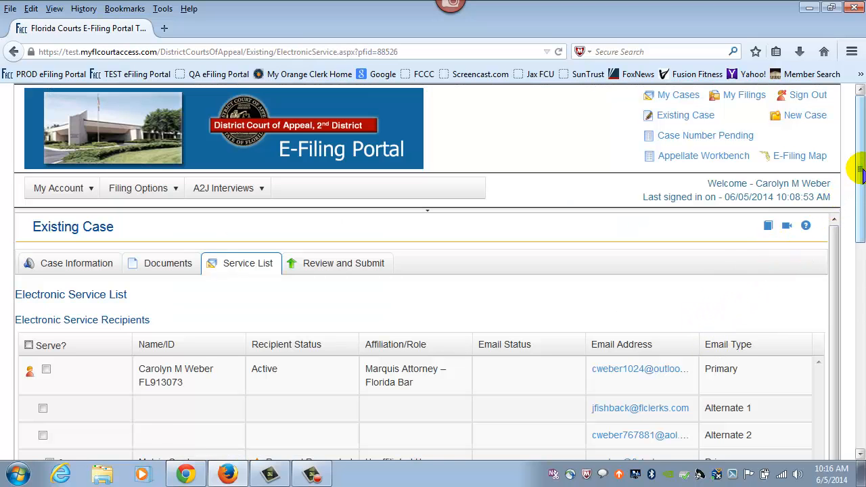
left_click_drag(860, 172, 859, 232)
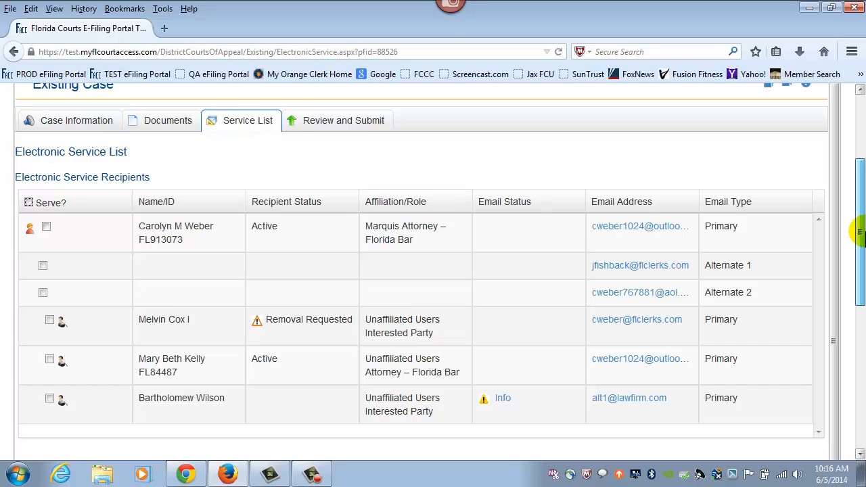
scroll(859, 232, "down", 1)
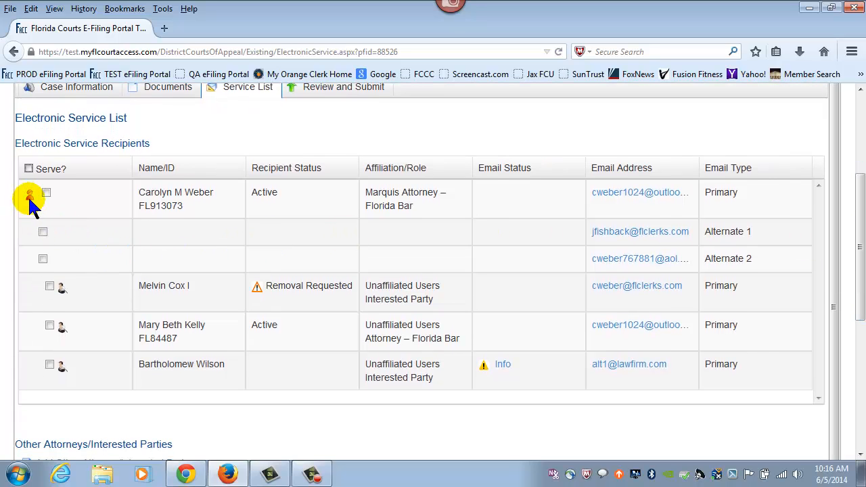
mouse_move(31, 204)
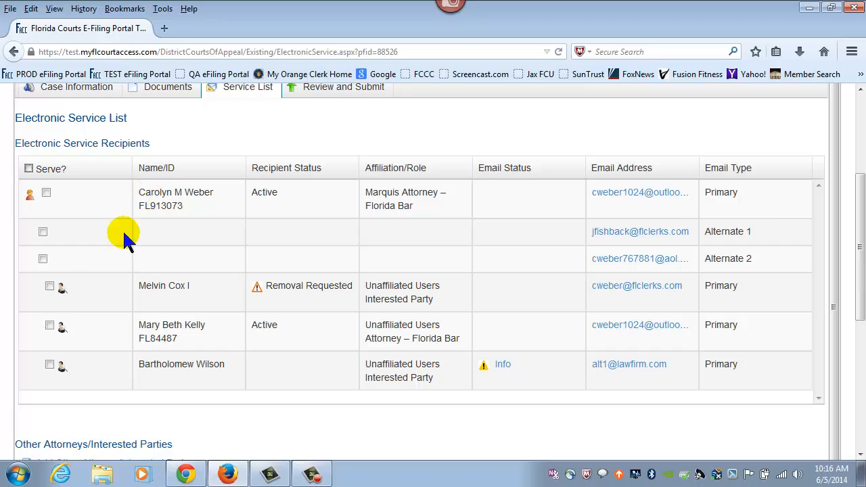
mouse_move(62, 296)
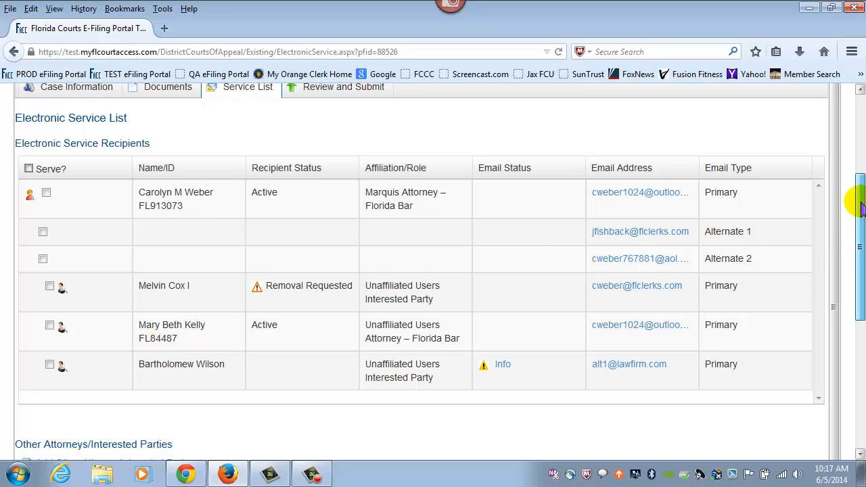
Check the recipients' service statuses, then proceed to Review and Submit.
left_click_drag(857, 206, 858, 240)
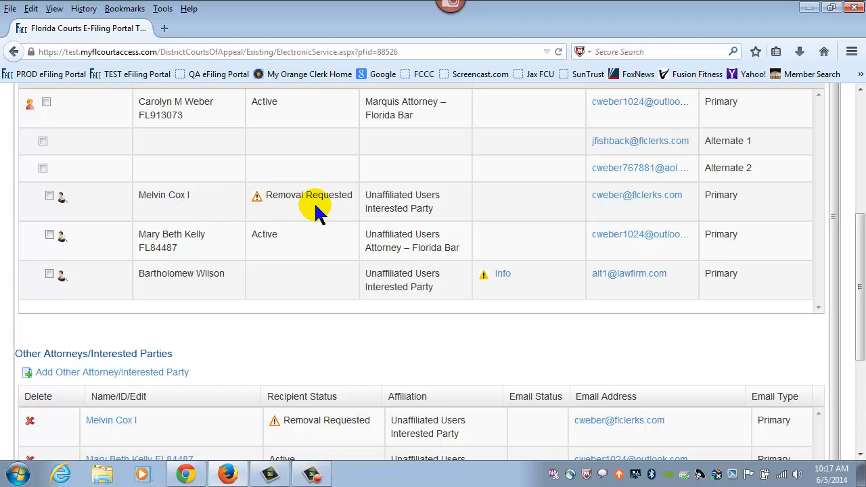
mouse_move(316, 199)
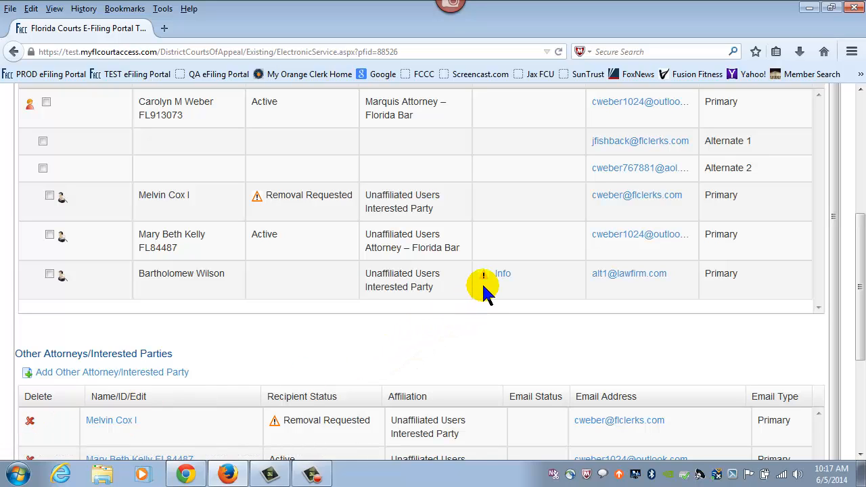
mouse_move(485, 283)
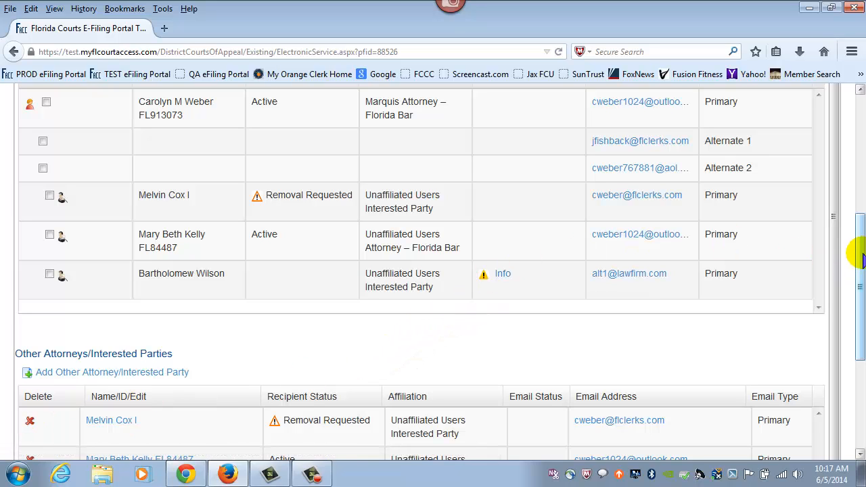
left_click_drag(857, 251, 857, 289)
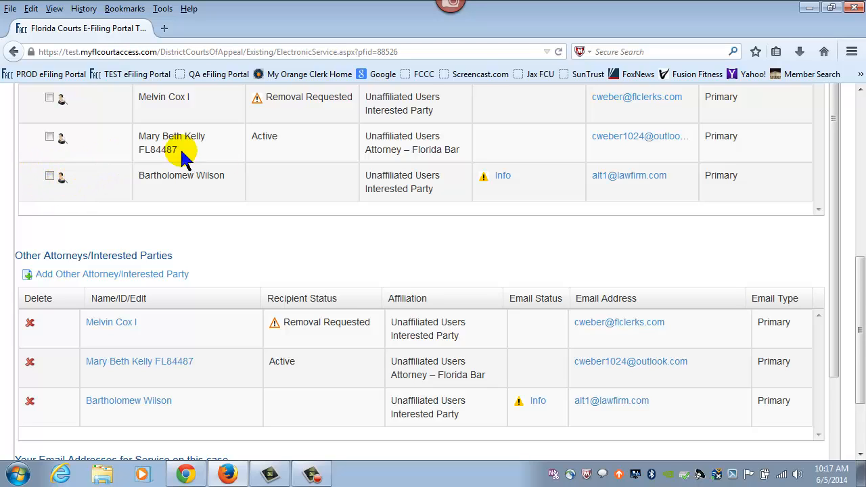
left_click_drag(857, 265, 859, 92)
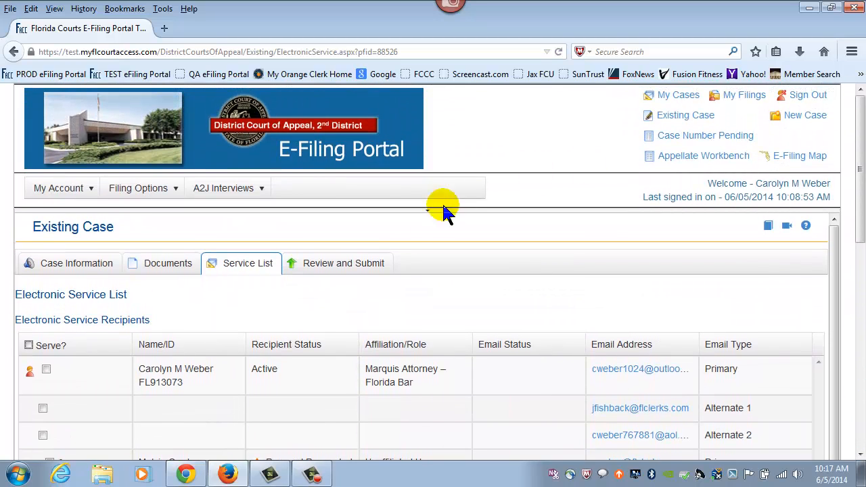
left_click(340, 265)
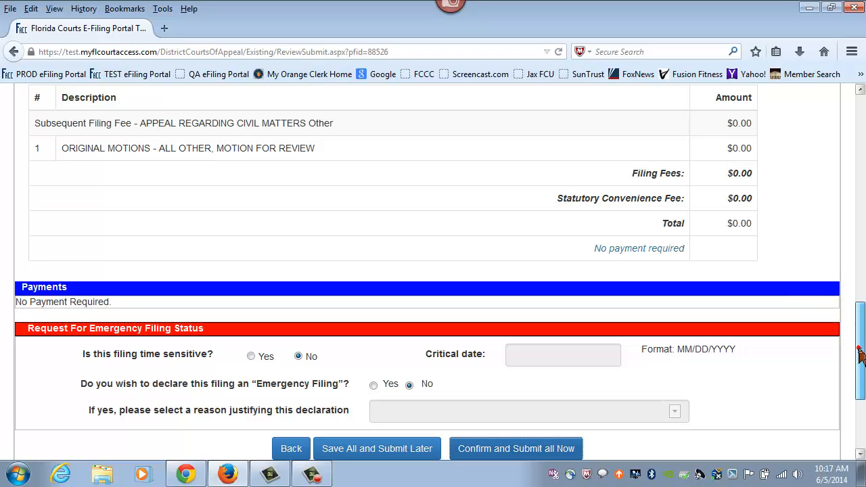
Verify the $0.00 fee summary and that both emergency questions are set to No.
mouse_move(858, 357)
left_mouse_down()
mouse_move(858, 185)
mouse_move(857, 363)
left_mouse_up()
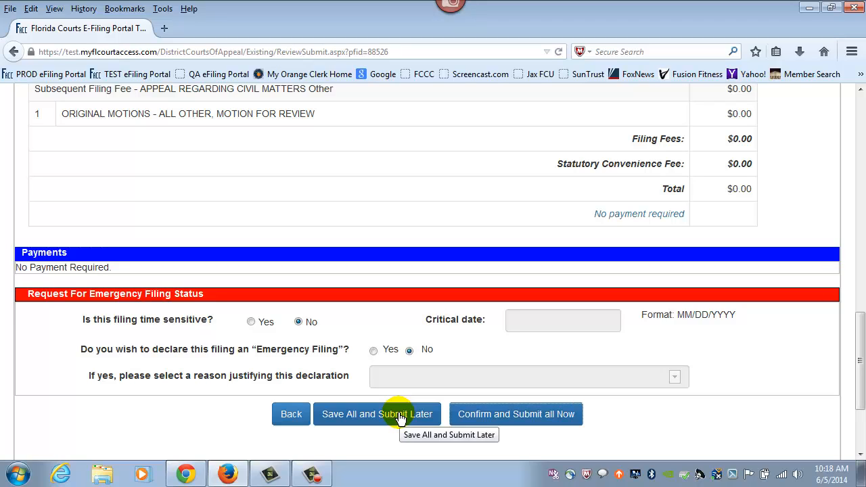
Submit the motion now, refresh its Recent Filings status, and view it in My Filings.
left_click(496, 415)
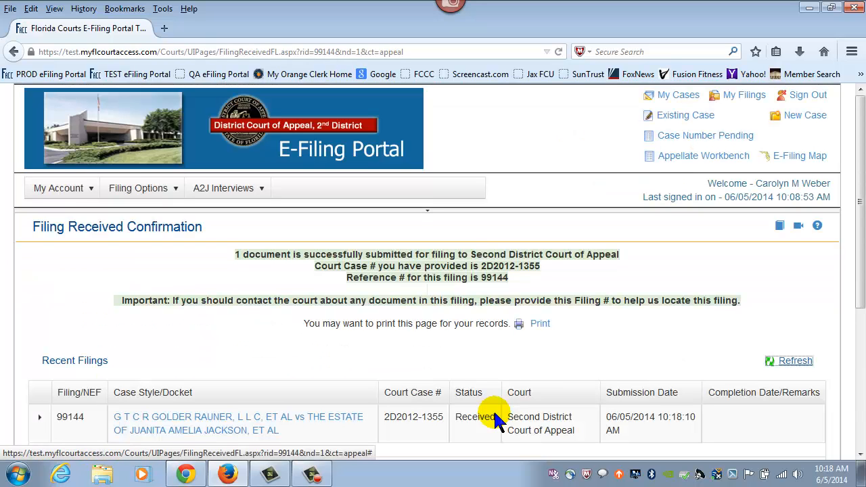
left_click_drag(860, 215, 860, 260)
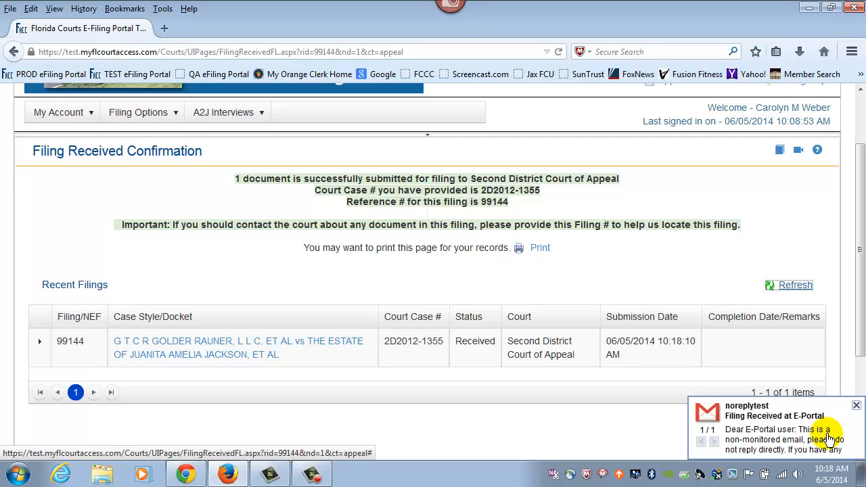
left_click(795, 285)
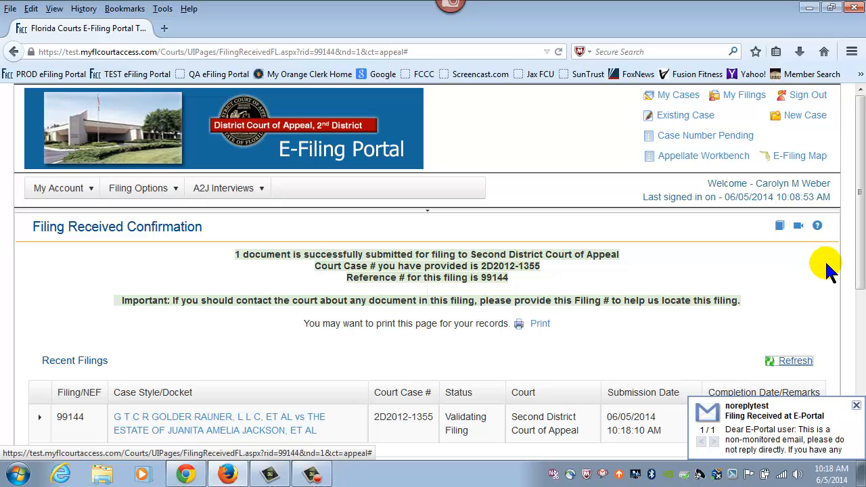
left_click_drag(857, 234, 859, 301)
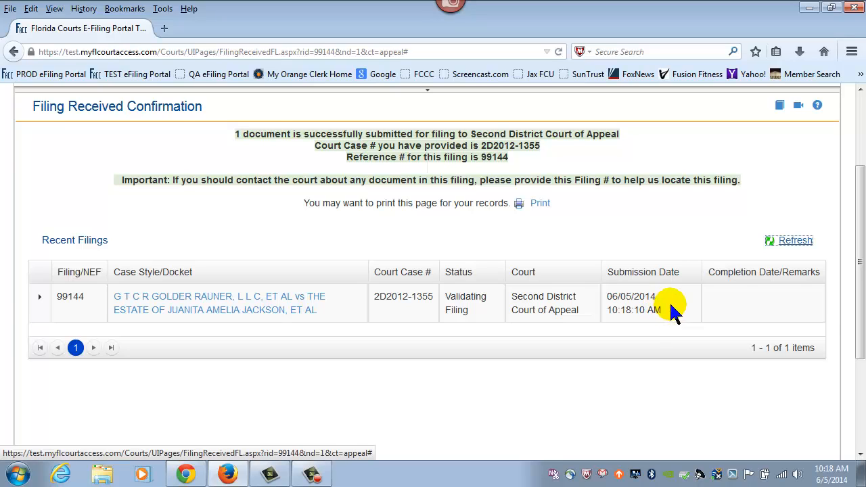
left_click_drag(861, 304, 861, 223)
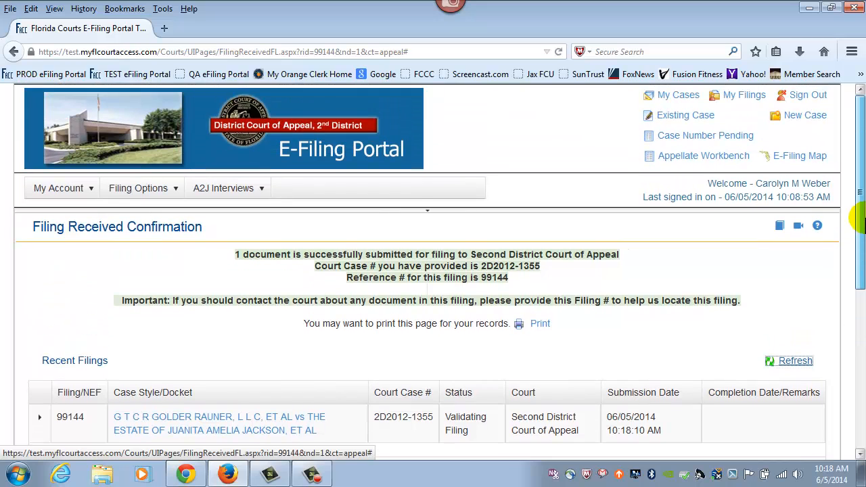
left_click(747, 97)
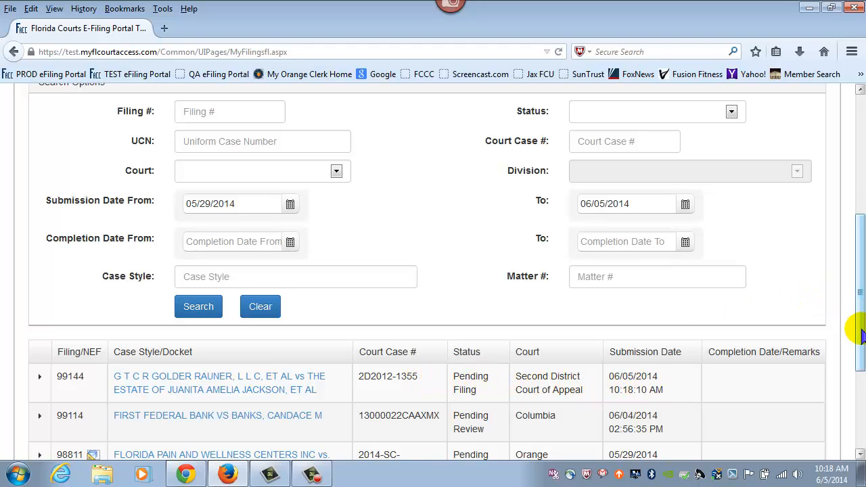
Return to and reload the Appellate Workbench, confirming only case 2D2013-12 remains.
left_click_drag(859, 309, 852, 188)
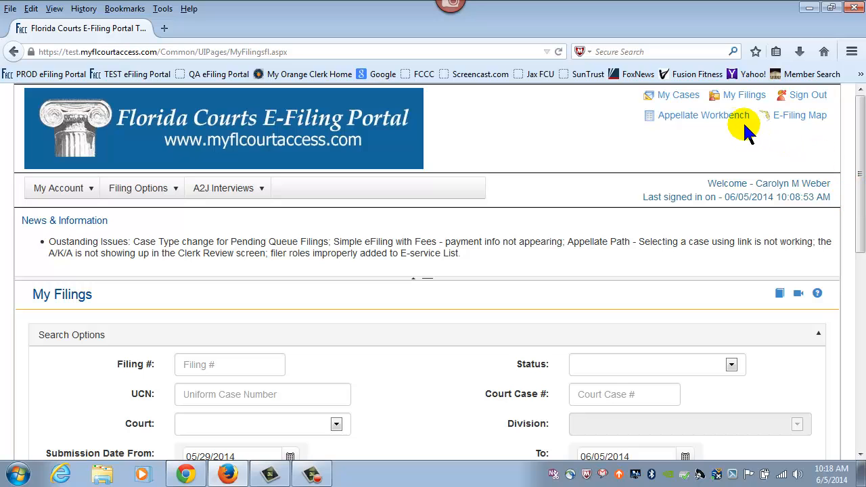
left_click(722, 120)
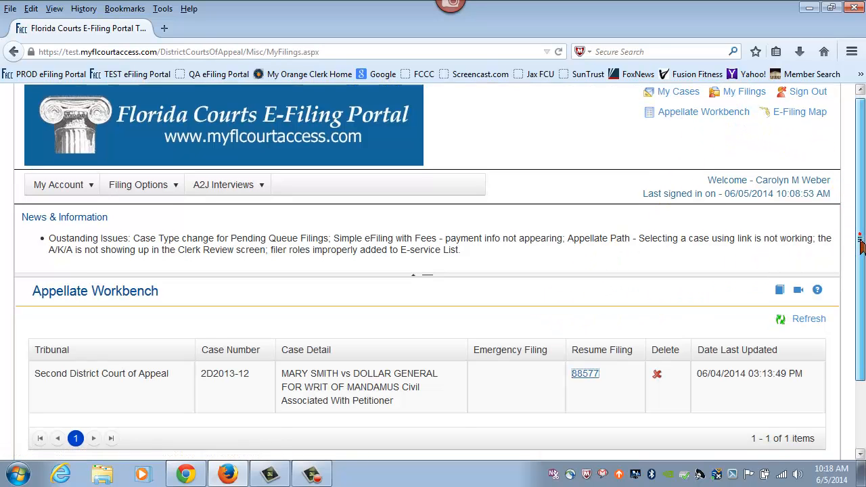
left_click_drag(853, 238, 860, 313)
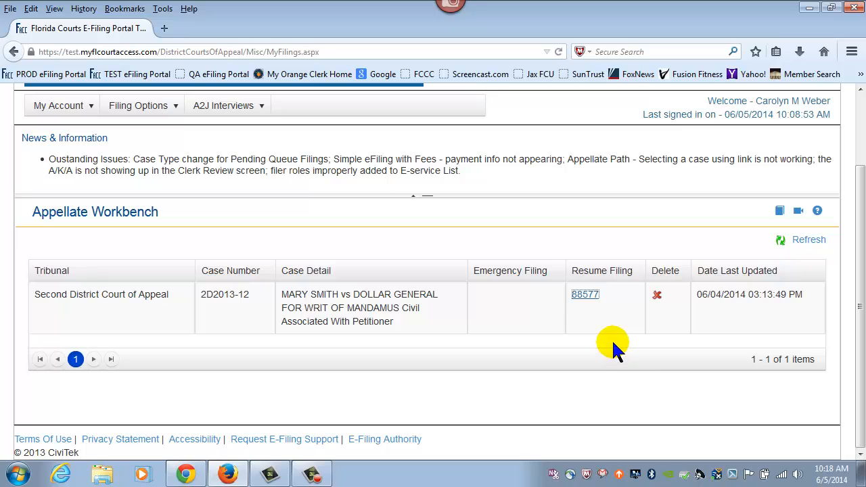
left_click_drag(857, 286, 858, 200)
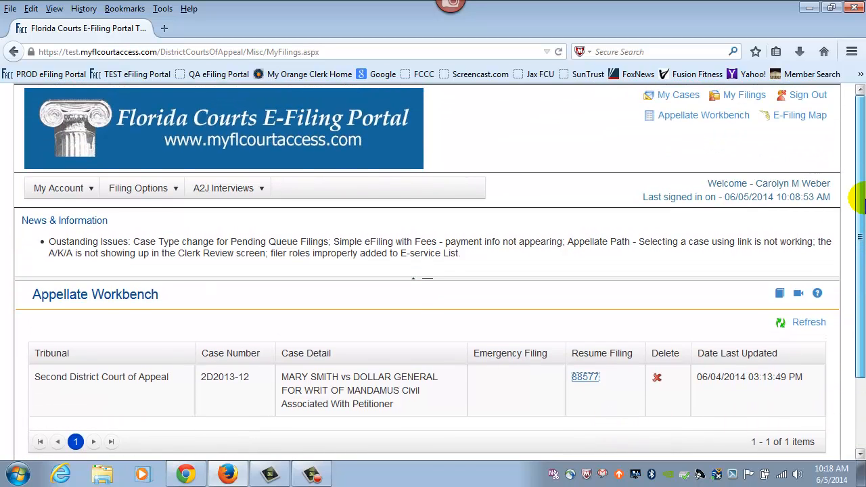
left_click(721, 120)
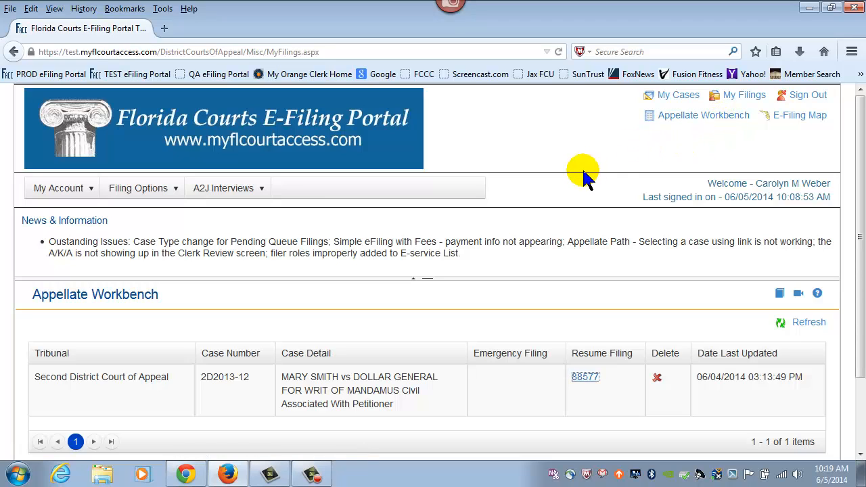